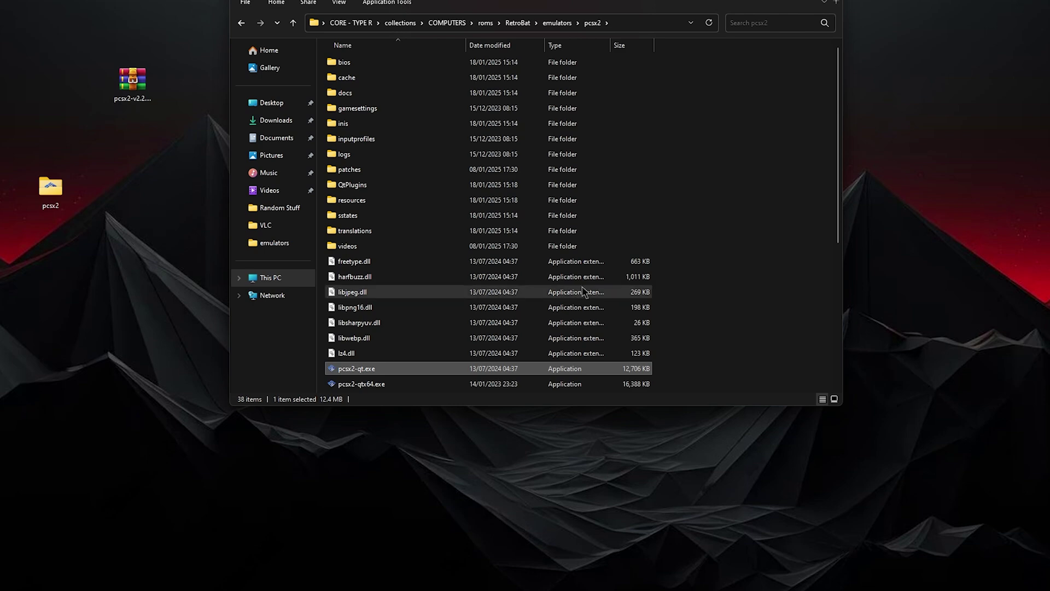
Copy the pcsx2 folder from the desktop into RetroBat's emulators folder, and open the emulator's pcsx2 folder.
left_click(556, 23)
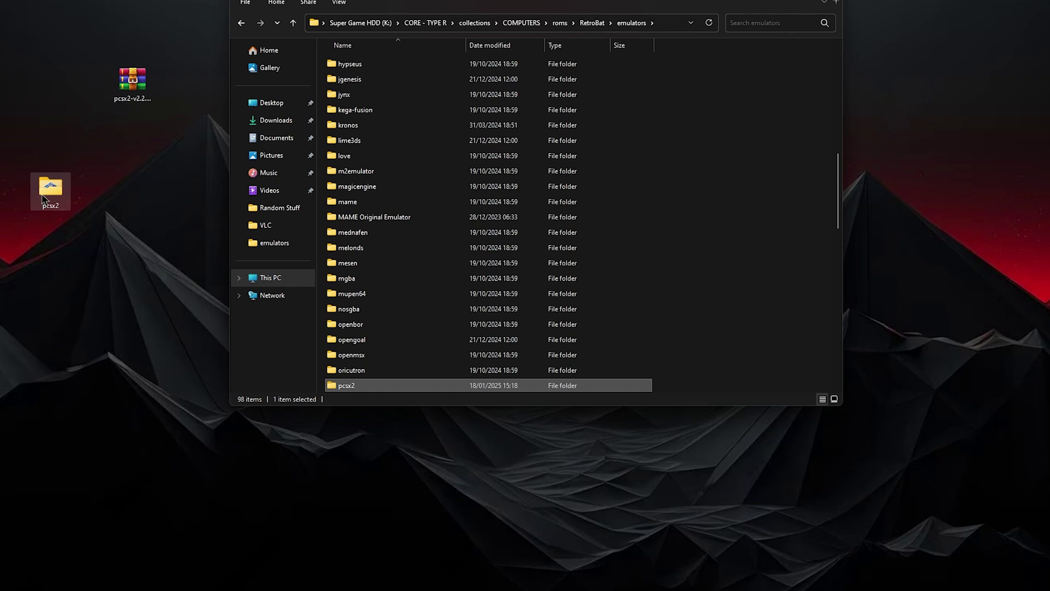
left_click_drag(50, 189, 358, 356)
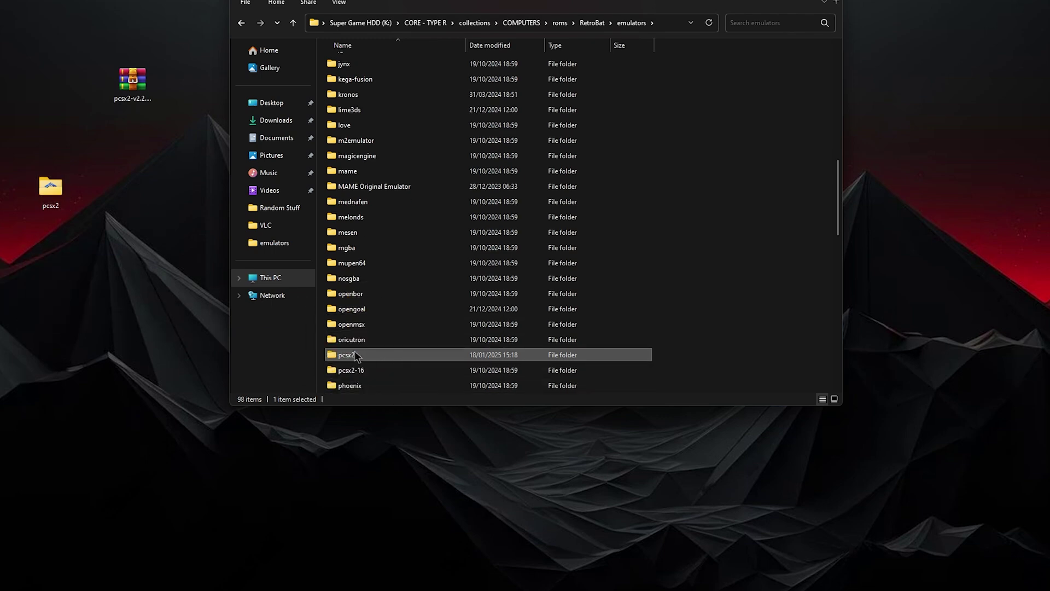
double_click(355, 355)
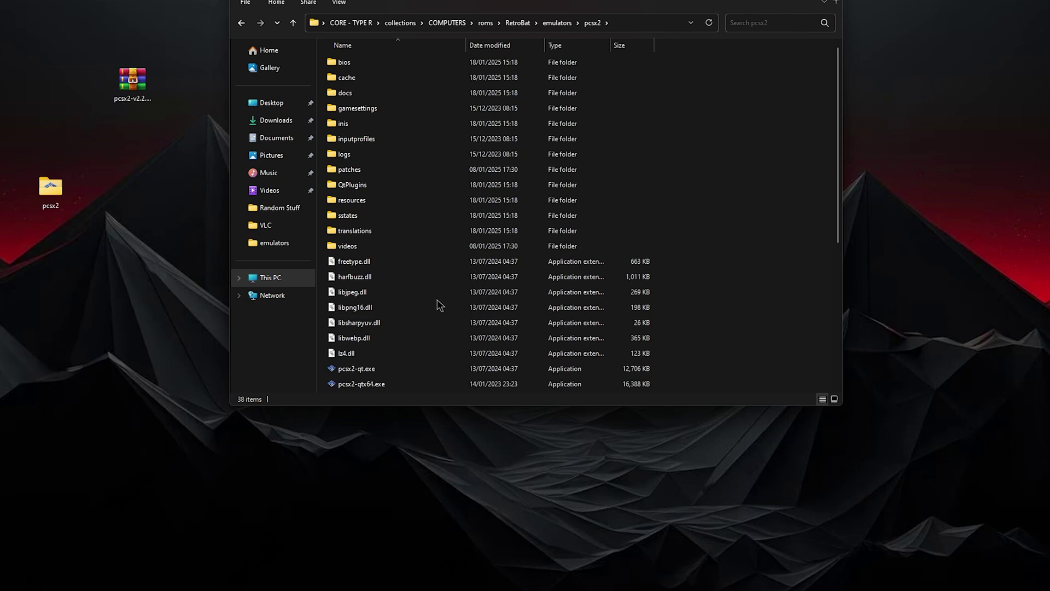
Launch the older emulator build pcsx2-qtx64.exe from the pcsx2 folder.
scroll(433, 309, "down", 1)
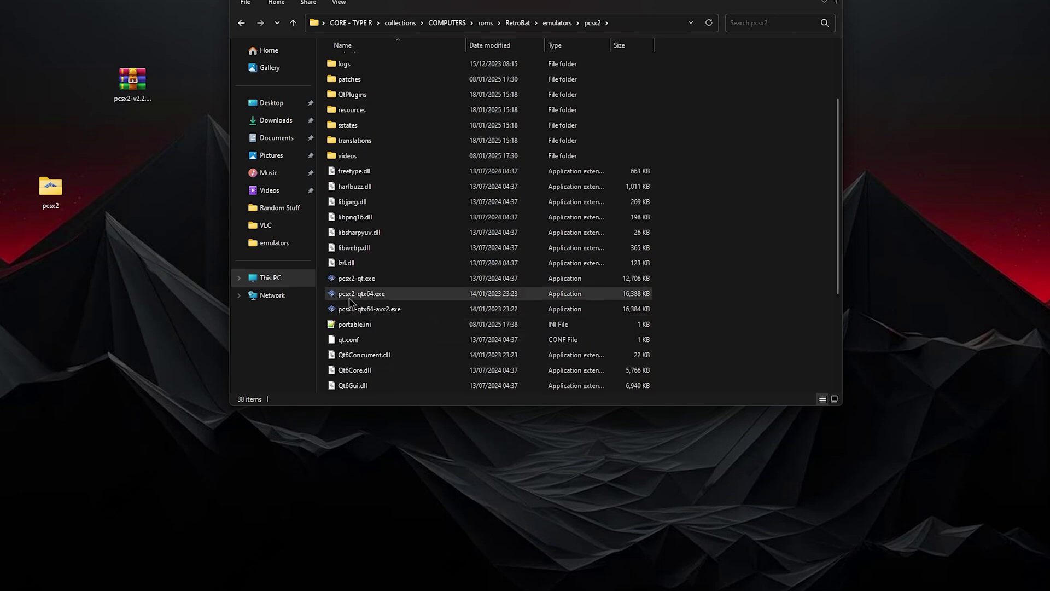
left_click(375, 299)
left_click(377, 312)
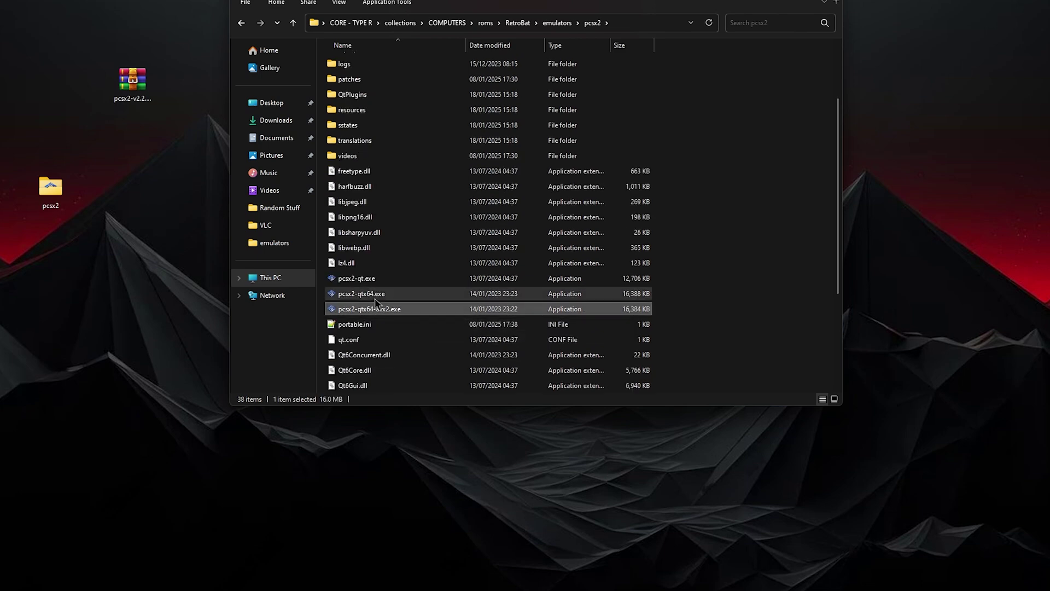
left_click(379, 299)
left_click(377, 309)
double_click(378, 298)
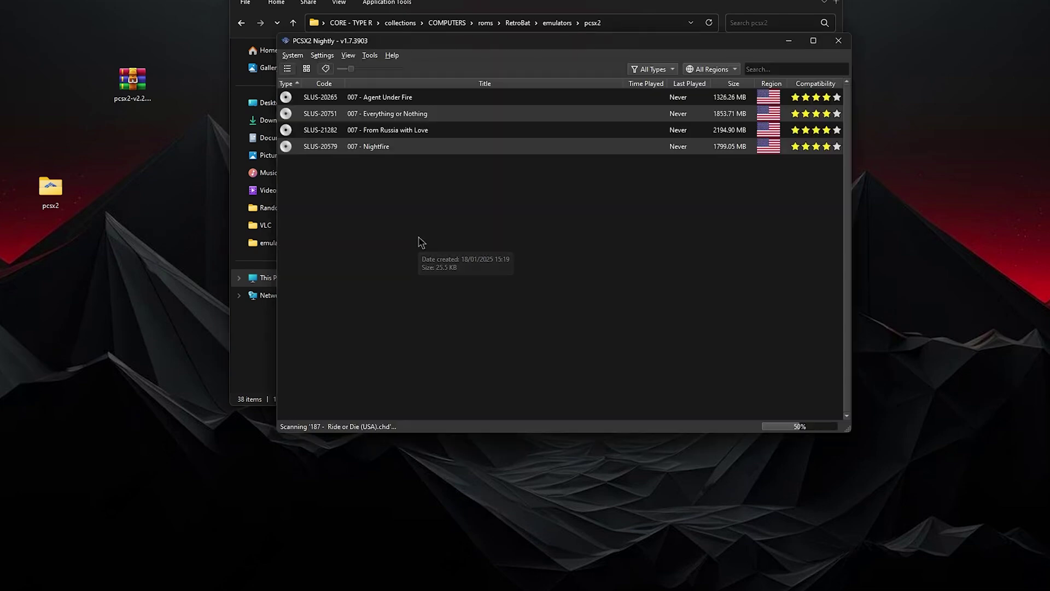
Check the PCSX2 Nightly build for updates and try to install v2.3.117, closing the updater's dialog.
left_click(391, 55)
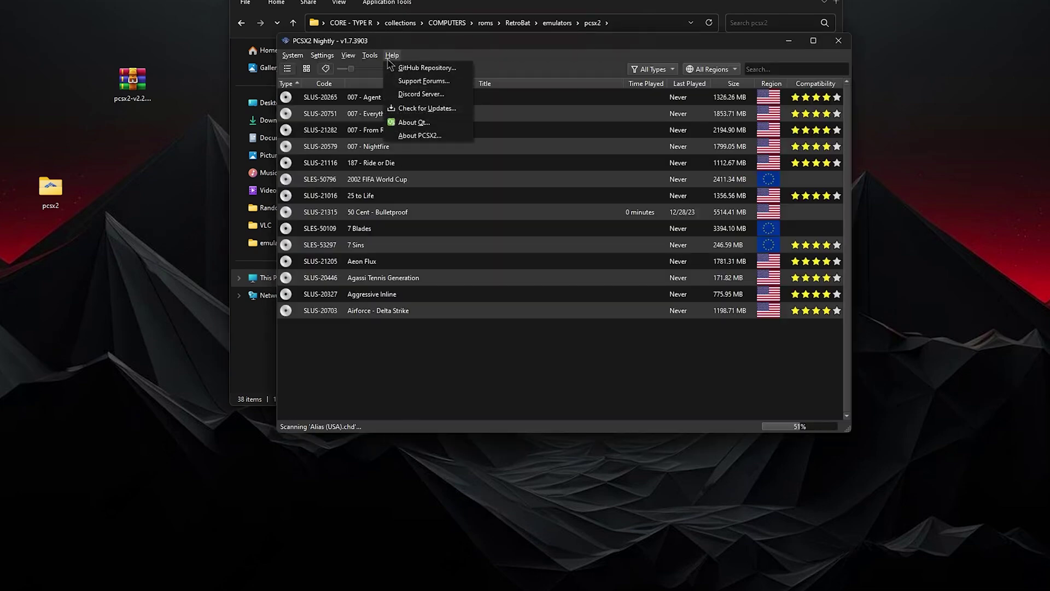
left_click(402, 107)
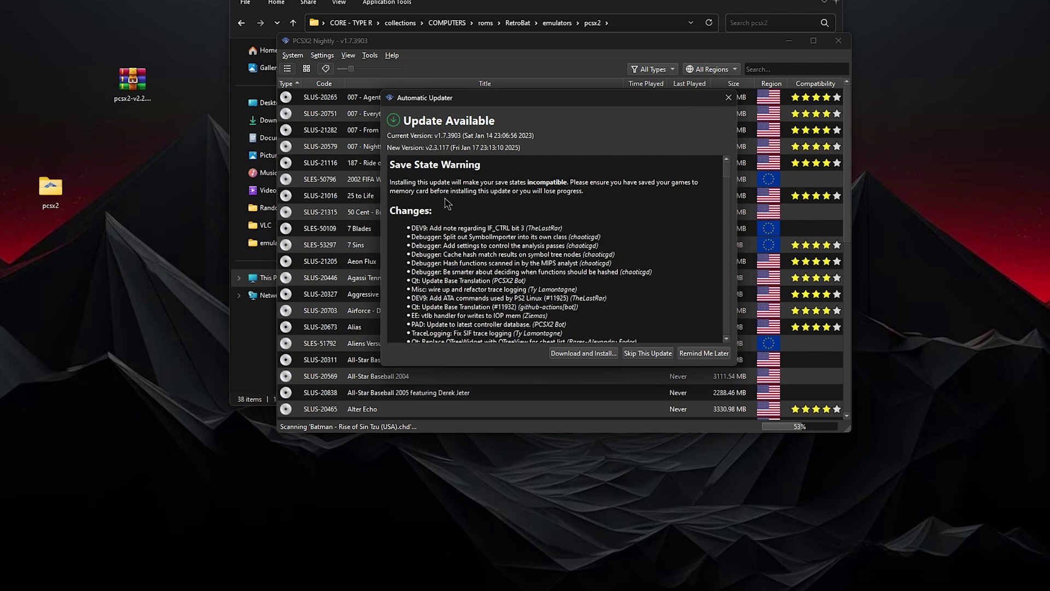
key("Return")
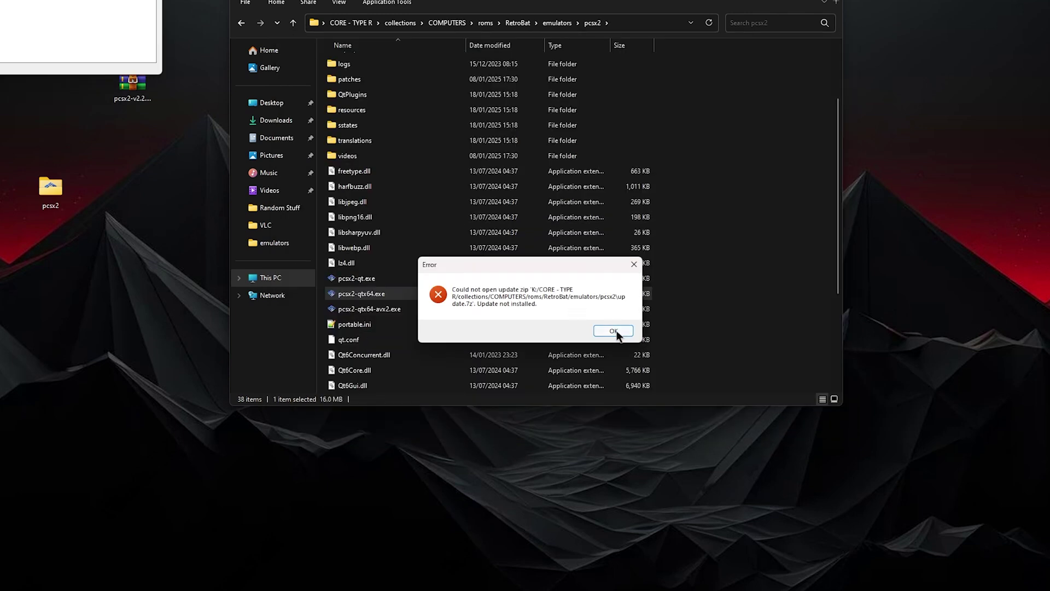
left_click(634, 264)
Launch pcsx2-qt.exe from the pcsx2 folder.
left_click(361, 279)
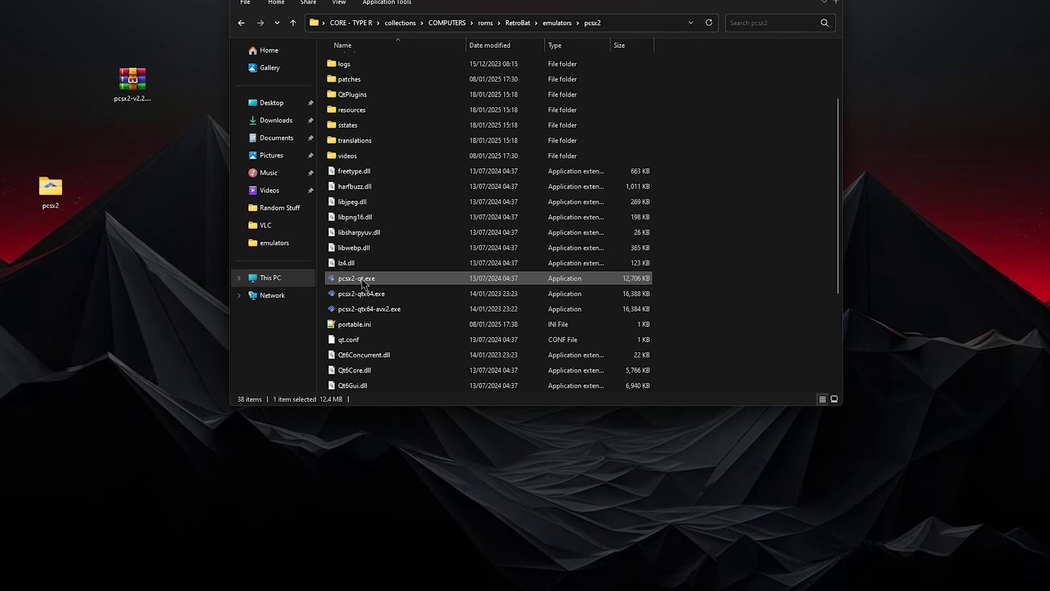
double_click(361, 279)
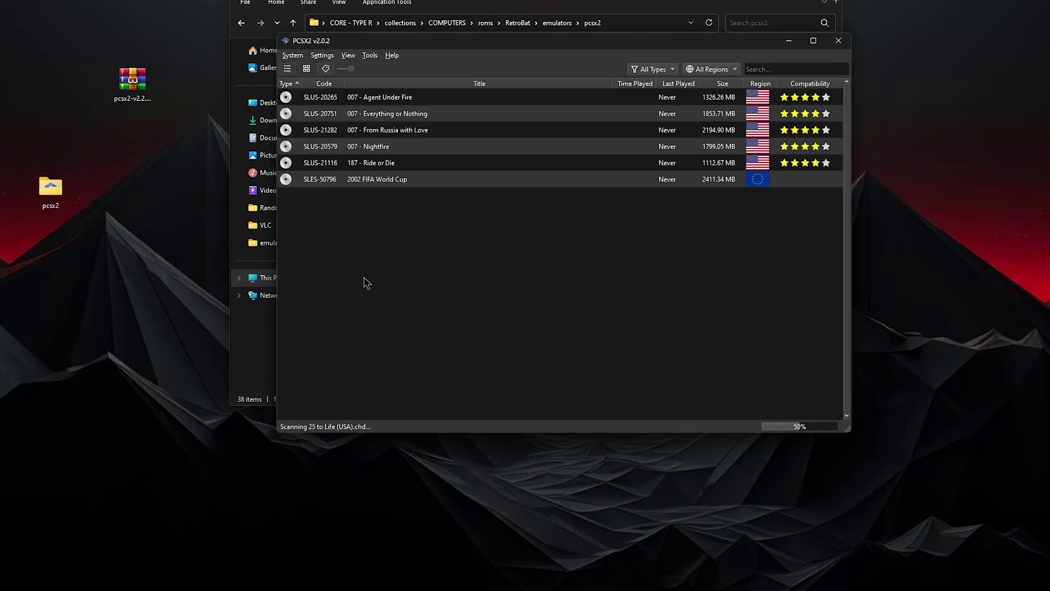
mouse_move(395, 46)
left_mouse_down()
mouse_move(452, 47)
mouse_move(406, 43)
left_mouse_up()
Check PCSX2 for updates and install version v2.2.0, accepting the save state warning.
left_click(403, 53)
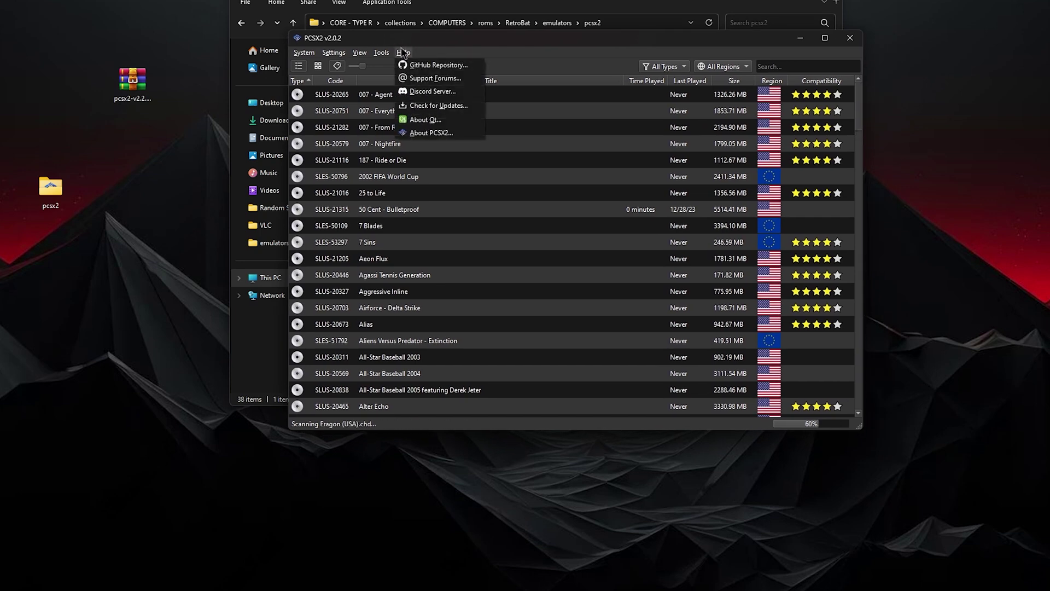
left_click(428, 105)
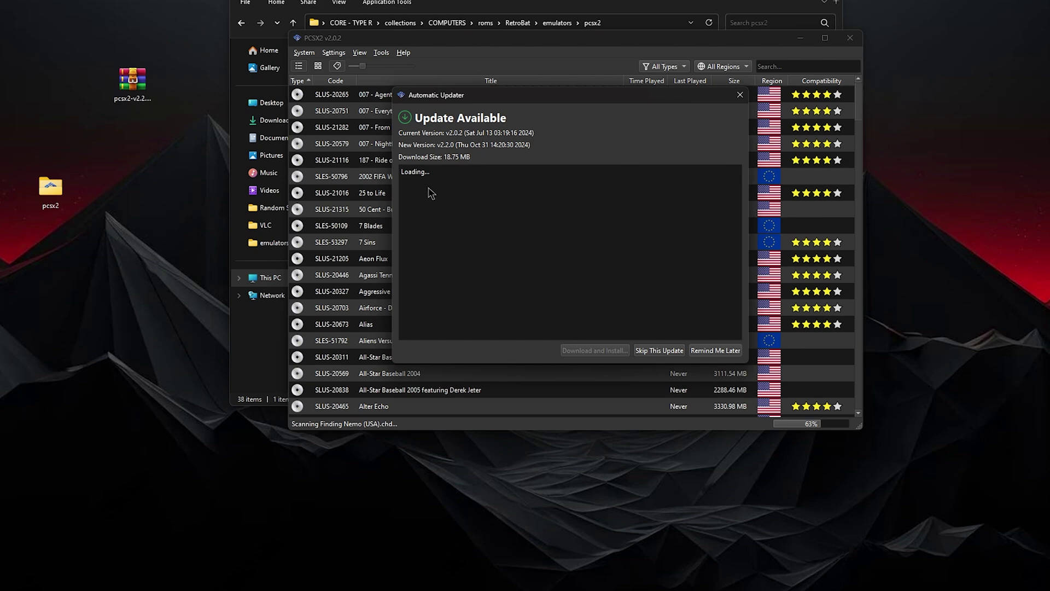
left_click(601, 351)
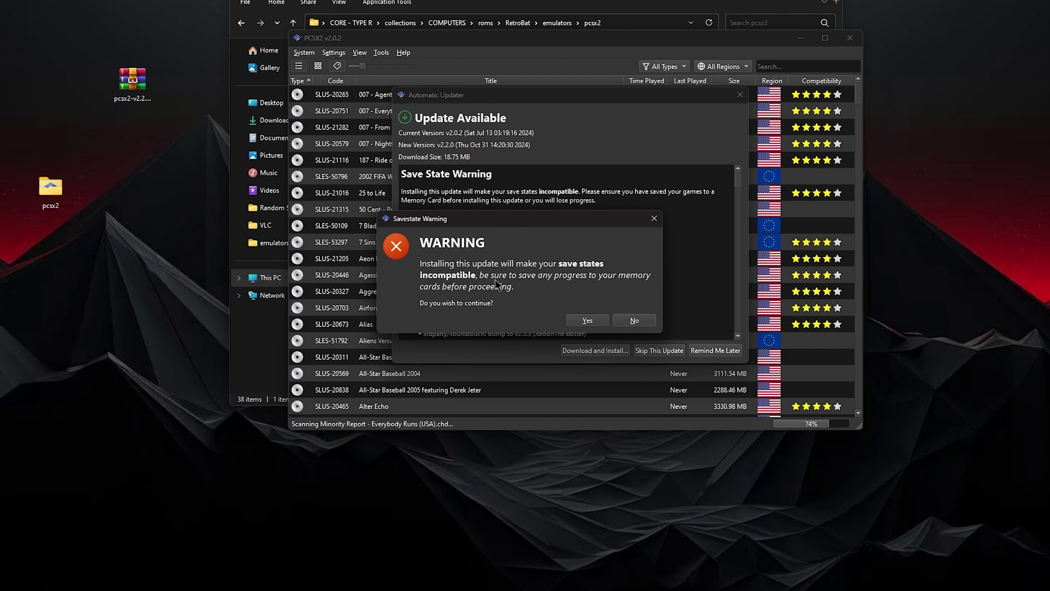
left_click(586, 321)
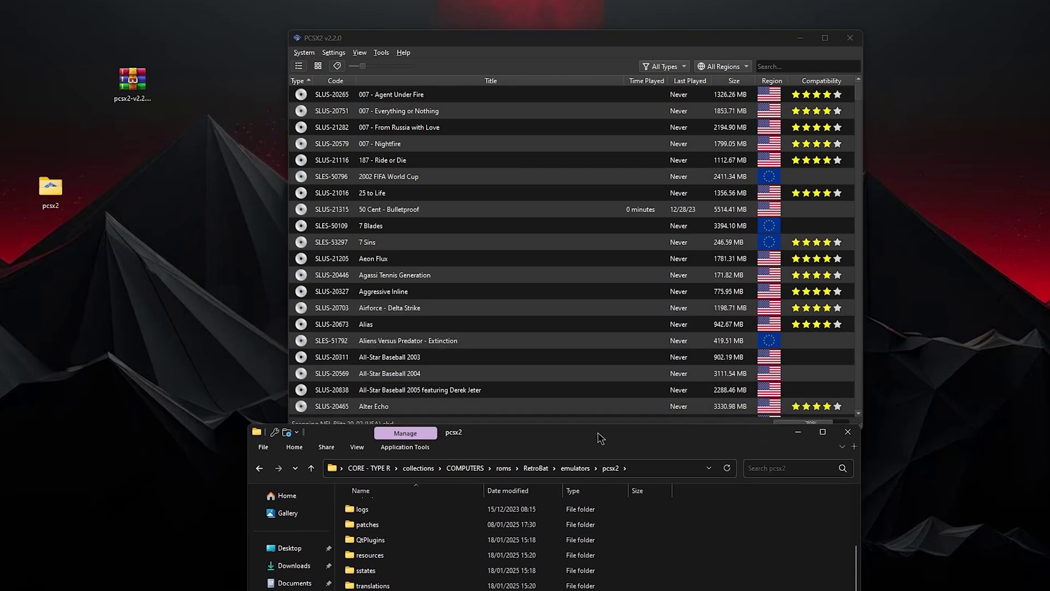
Rearrange the file explorer and PCSX2 windows so the updated emulator's game list is fully in view.
left_click_drag(600, 437, 862, 57)
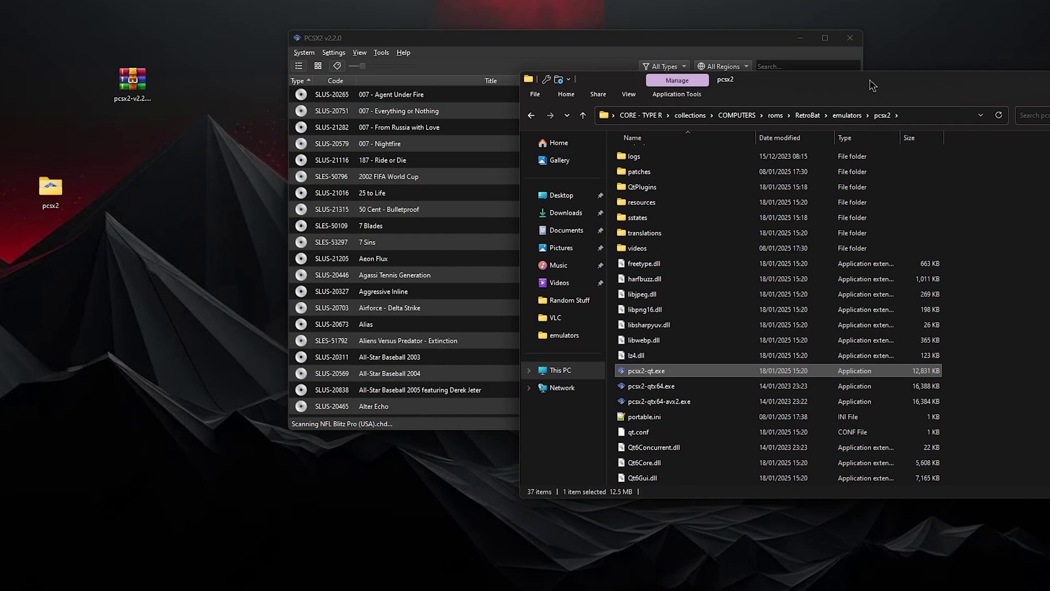
left_click_drag(473, 43, 337, 31)
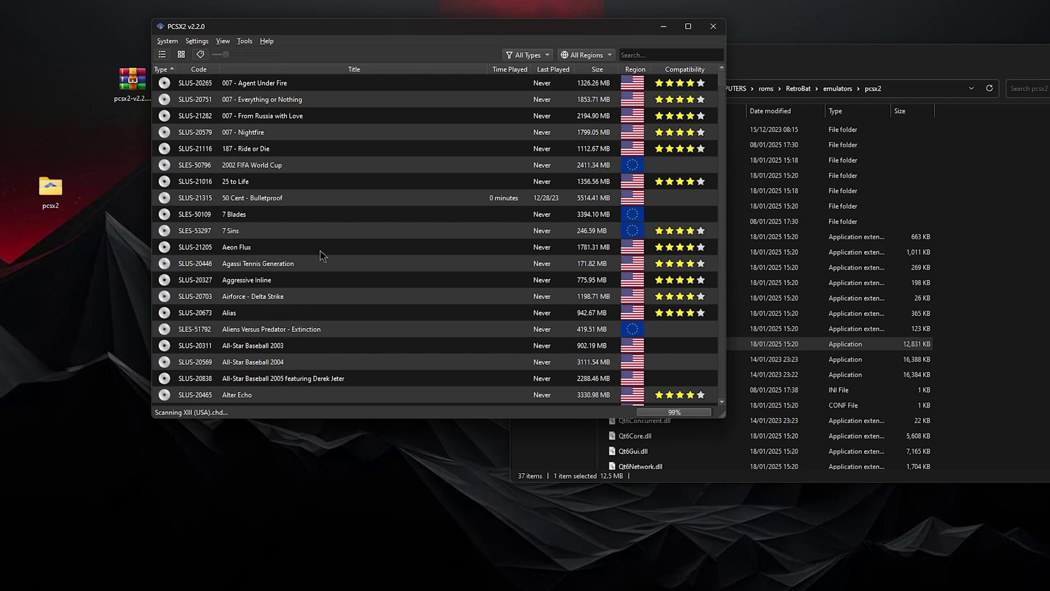
left_click_drag(419, 34, 482, 58)
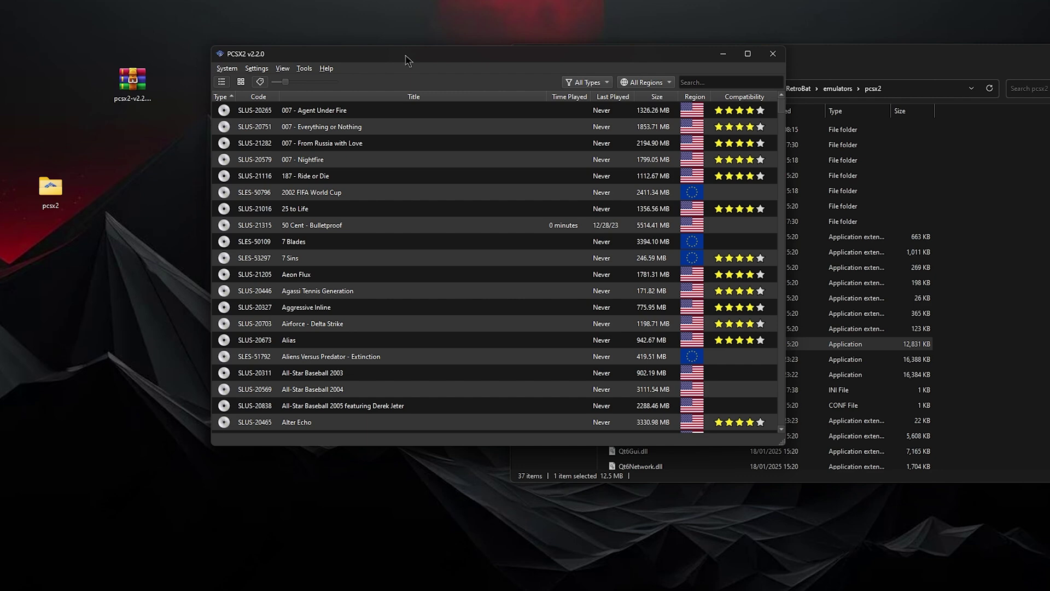
Open the pcsx2-v2.2.0-windows-x64-Qt.7z archive from the desktop, select all its contents for review, and close it.
left_click_drag(132, 81, 102, 83)
double_click(101, 82)
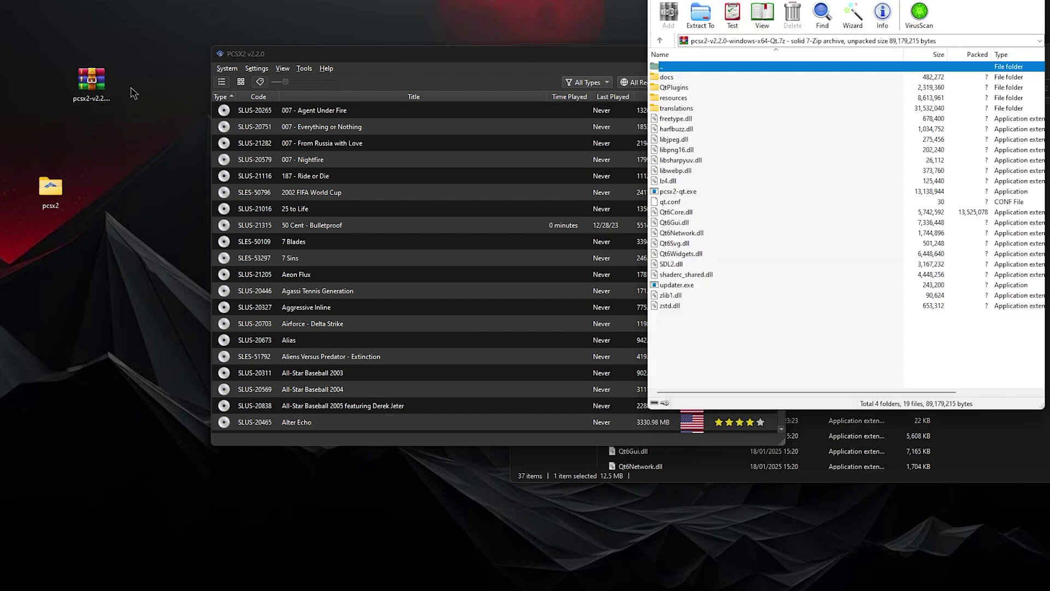
left_click_drag(822, 361, 685, 87)
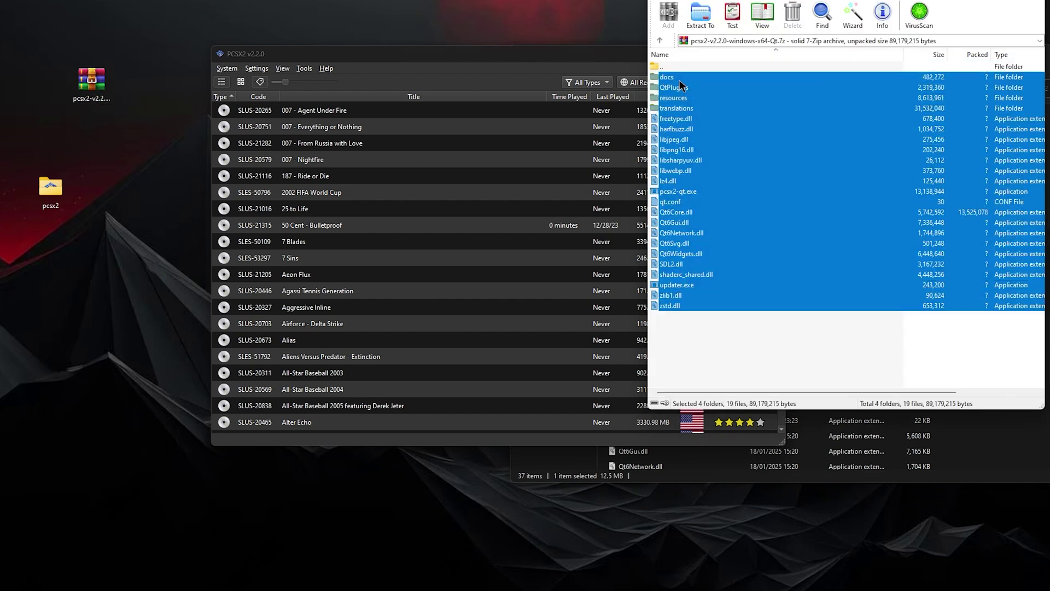
key("Escape")
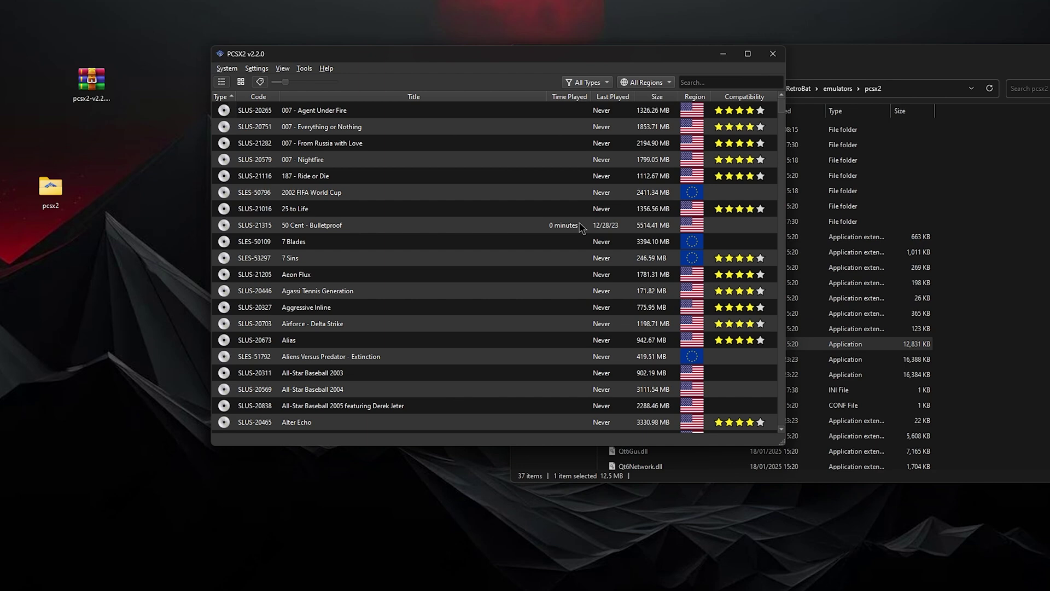
Start the game 007 - Agent Under Fire from the PCSX2 list using Fast Boot.
left_click(312, 111)
right_click(312, 111)
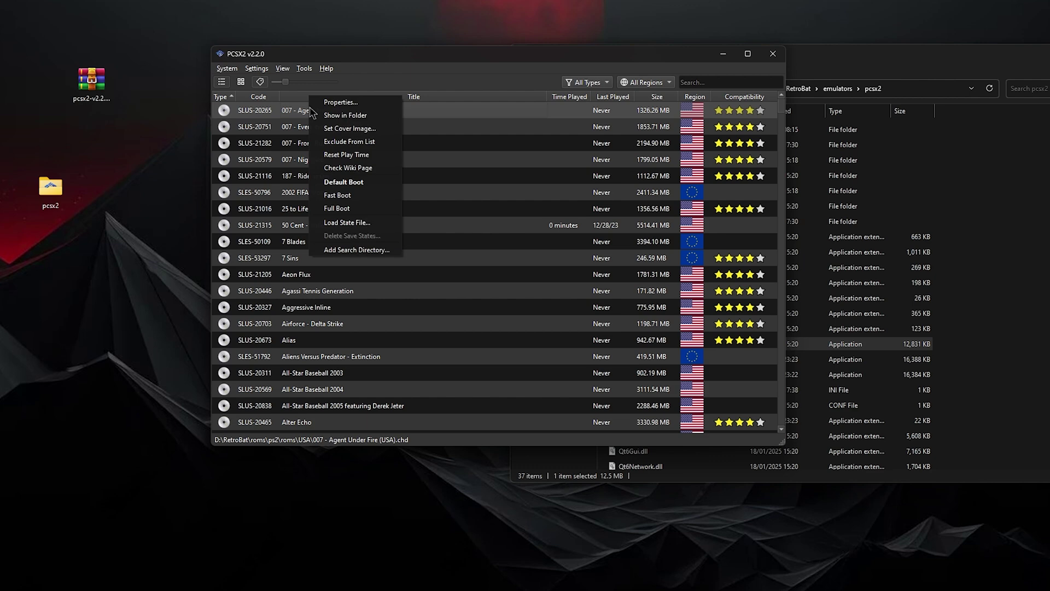
left_click(267, 125)
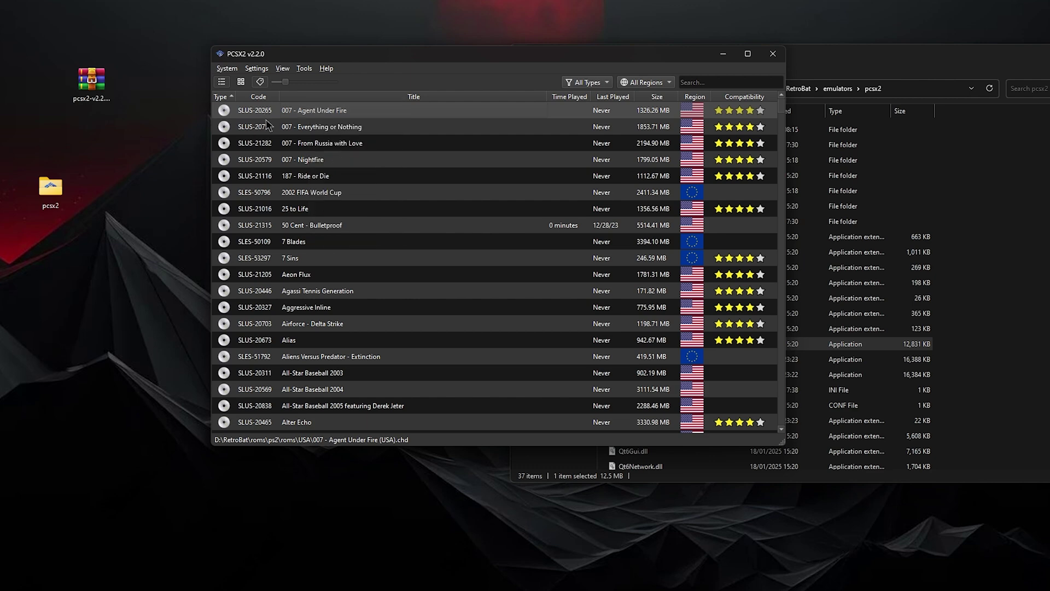
right_click(314, 113)
left_click(345, 198)
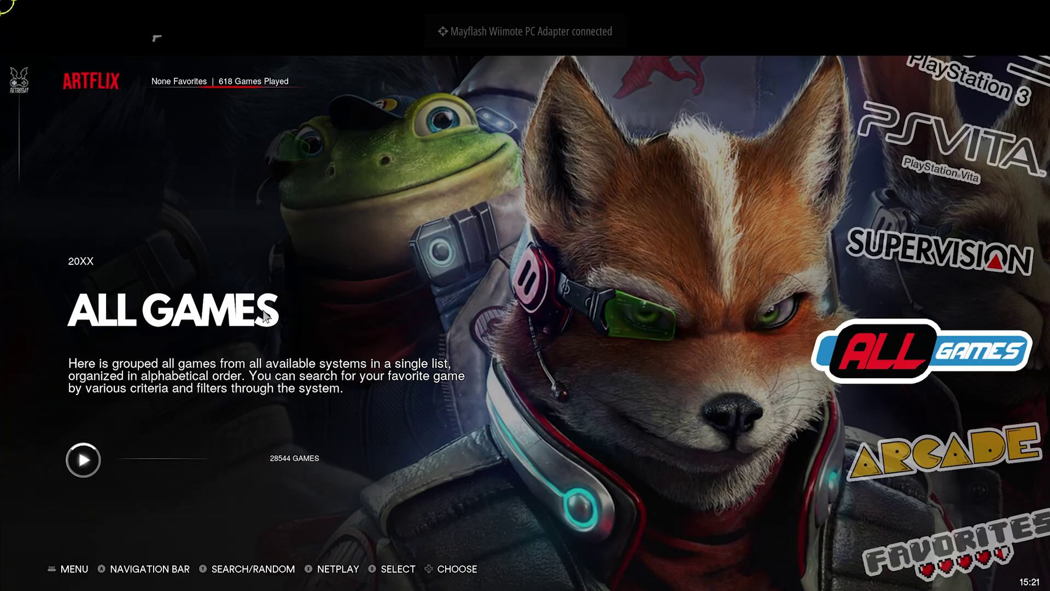
key("Return")
key("Up")
key("Up")
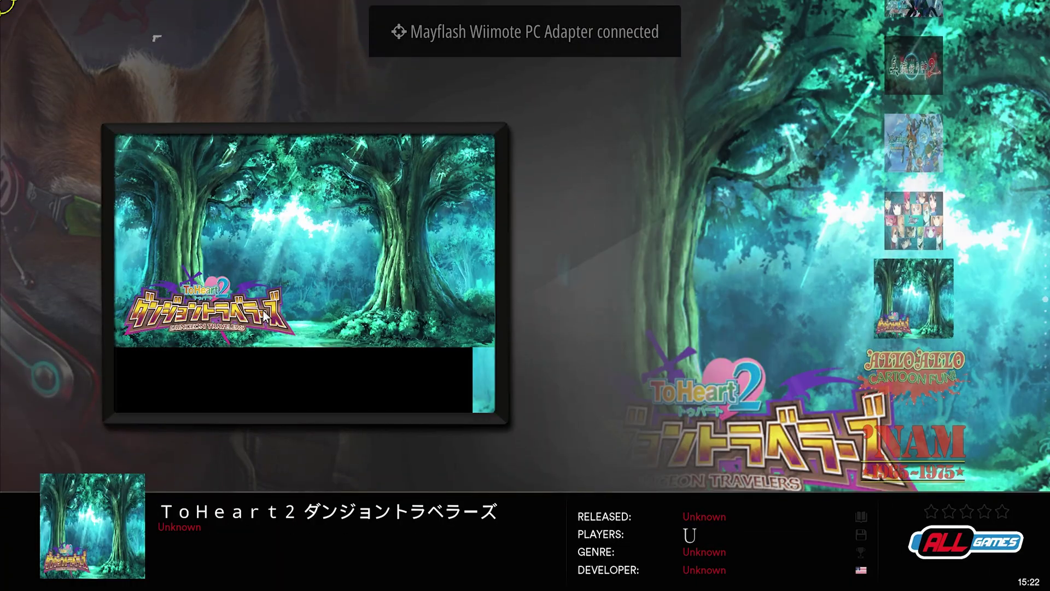
key("Down")
key("Down")
key("Down")
key("Down")
key("Down")
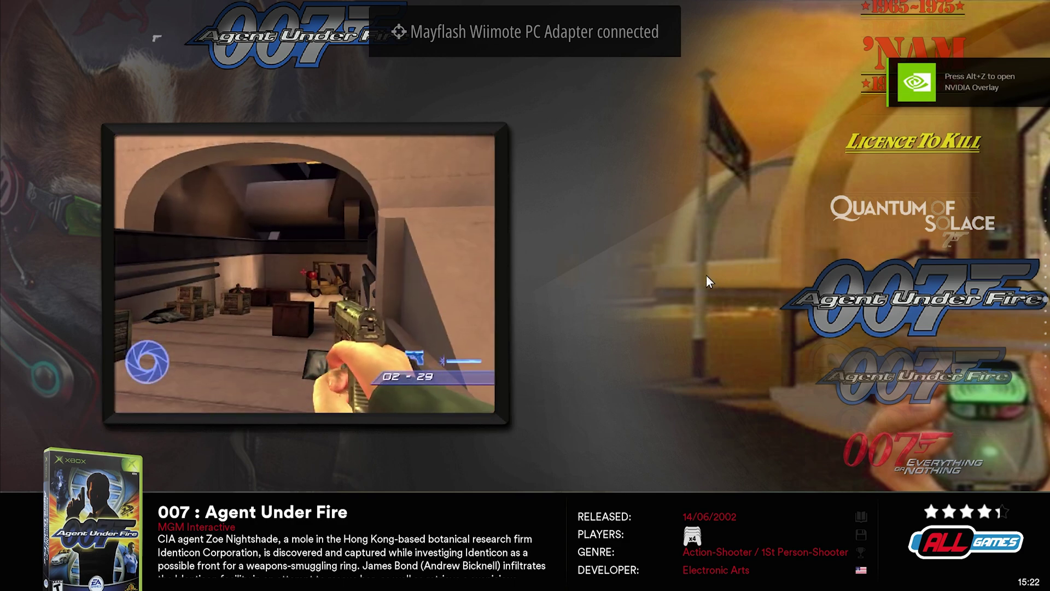
key("BackSpace")
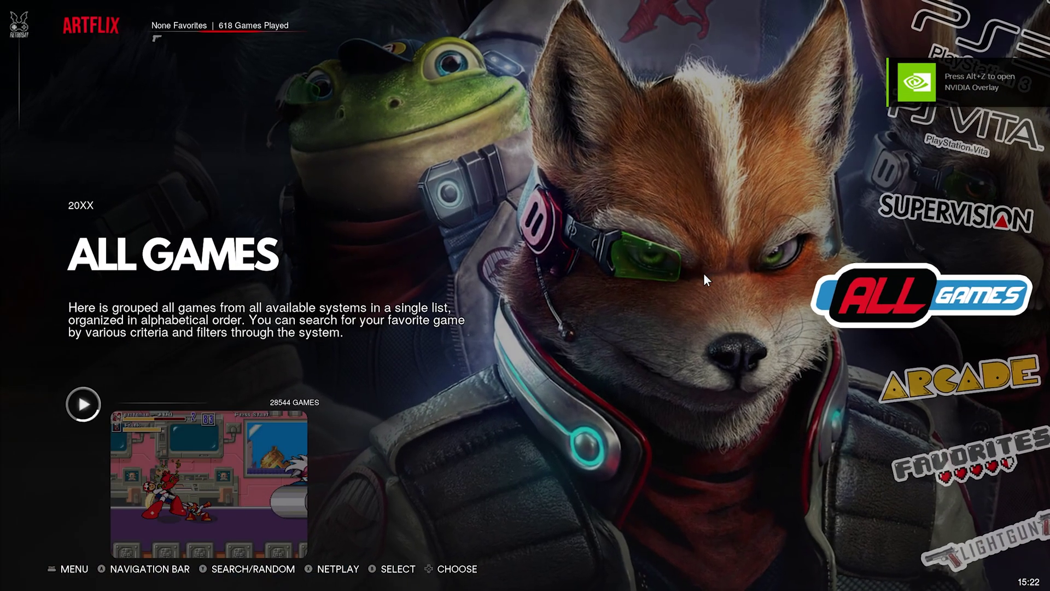
Go to the PlayStation 2 system in RetroBat and open its game list.
key("Down")
key("Up")
key("Up")
key("Up")
key("Up")
key("Up")
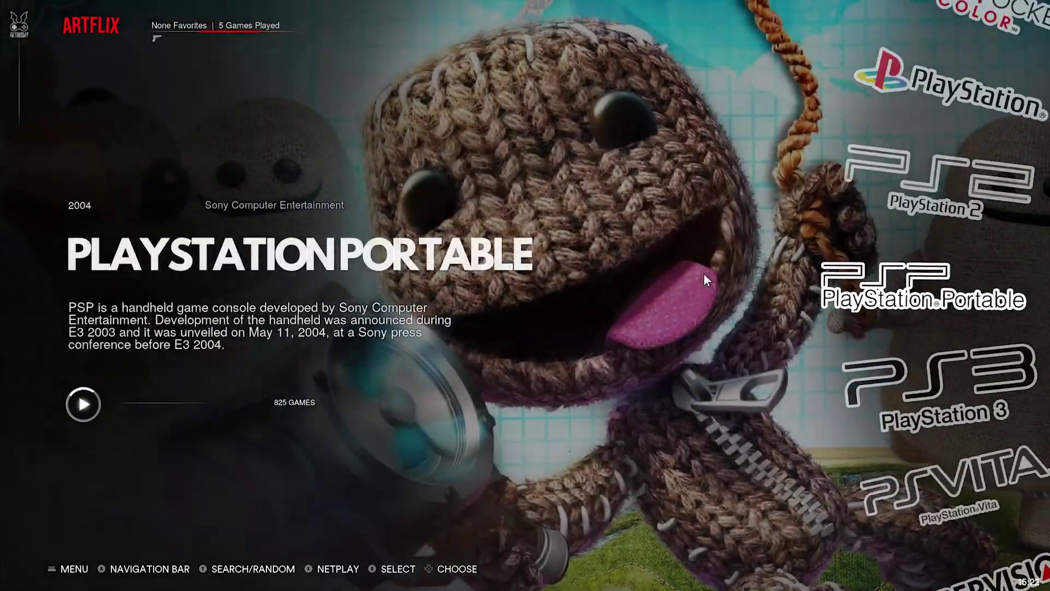
key("Up")
key("Return")
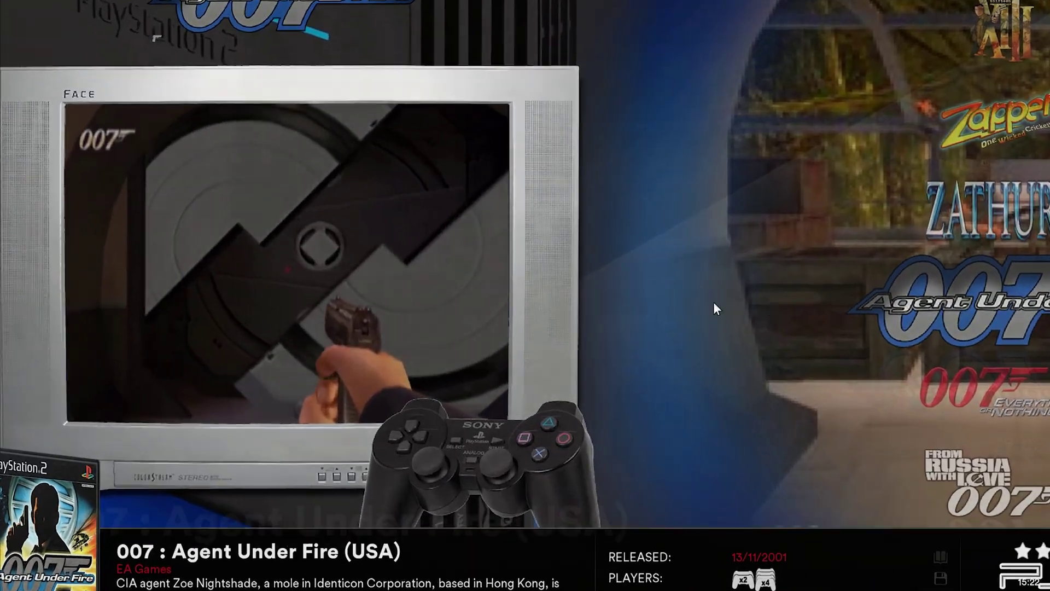